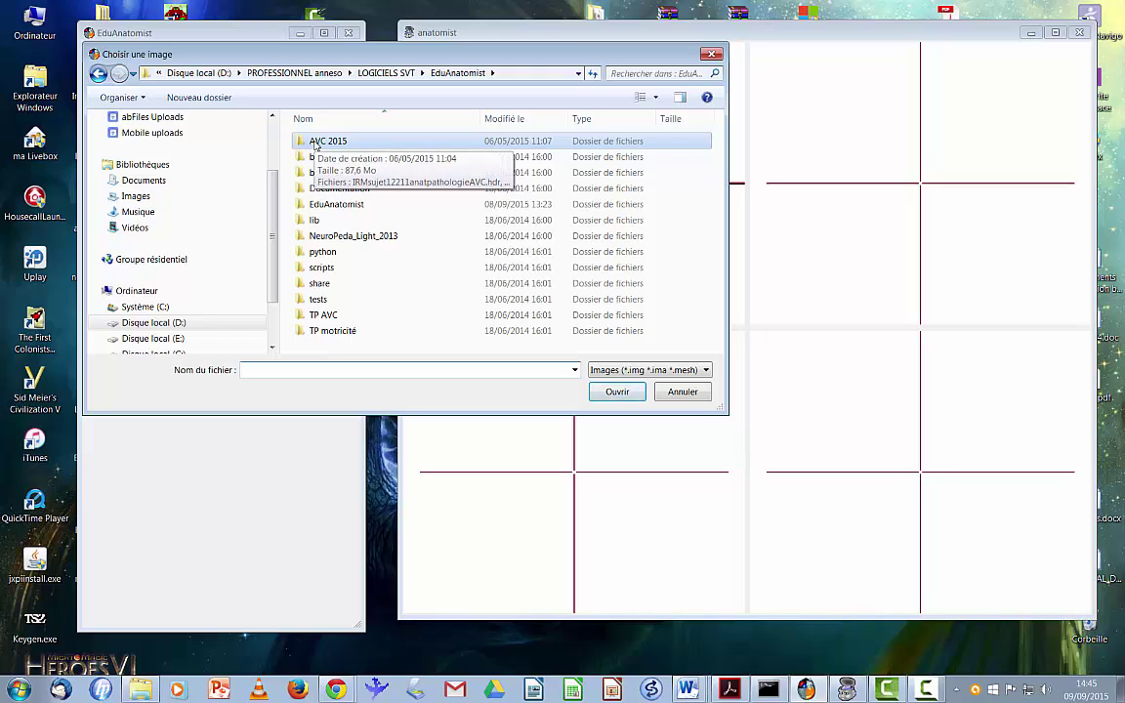
- Open the anatomical image IRMsujet13112anat.img from the AVC 2015 folder
double_click(317, 143)
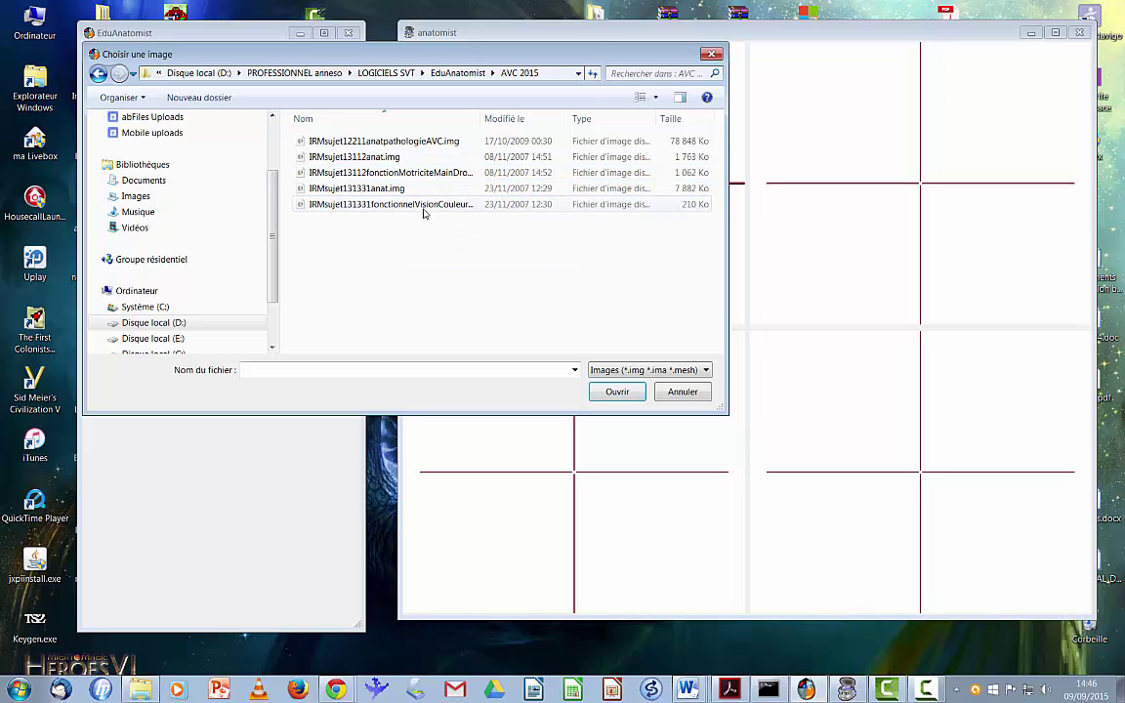
click(361, 158)
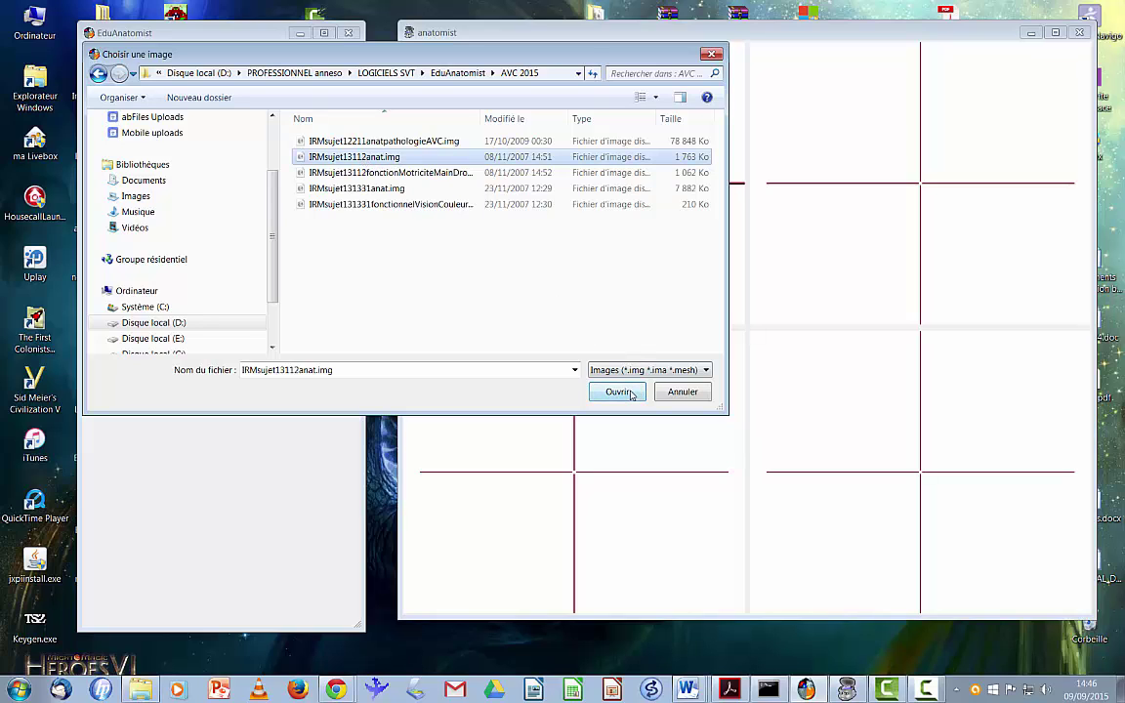
click(617, 392)
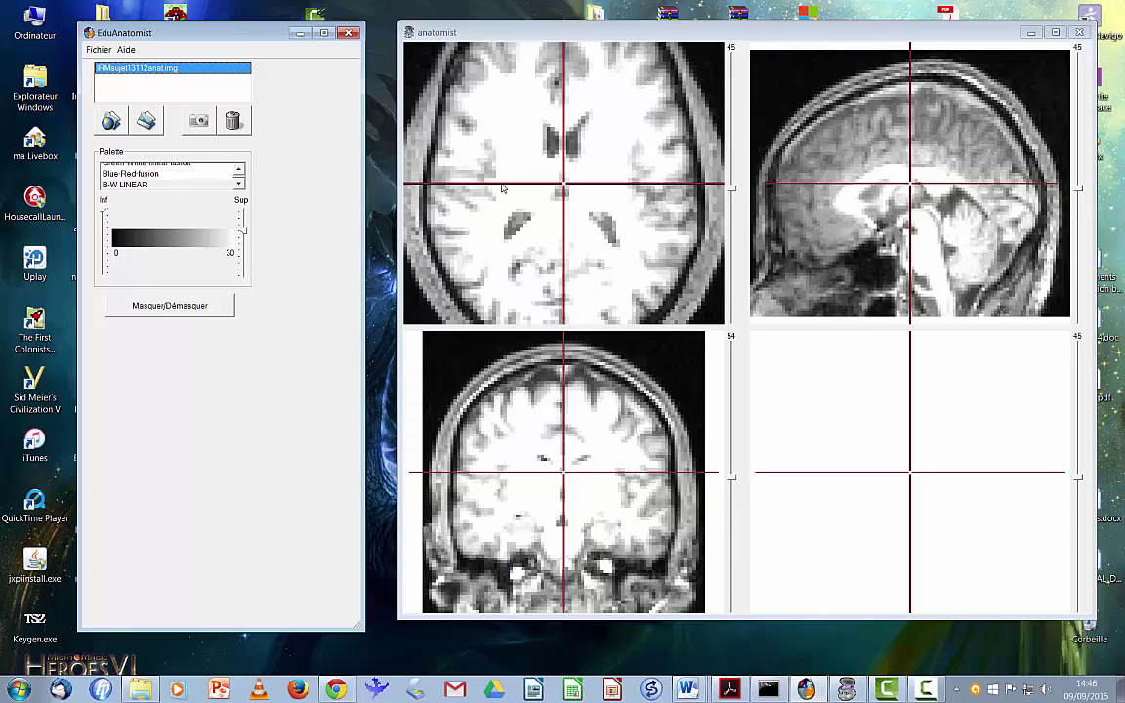
- Zoom out the axial, sagittal and coronal views to fit the whole head, repositioning the crosshair within the brain
click(487, 130)
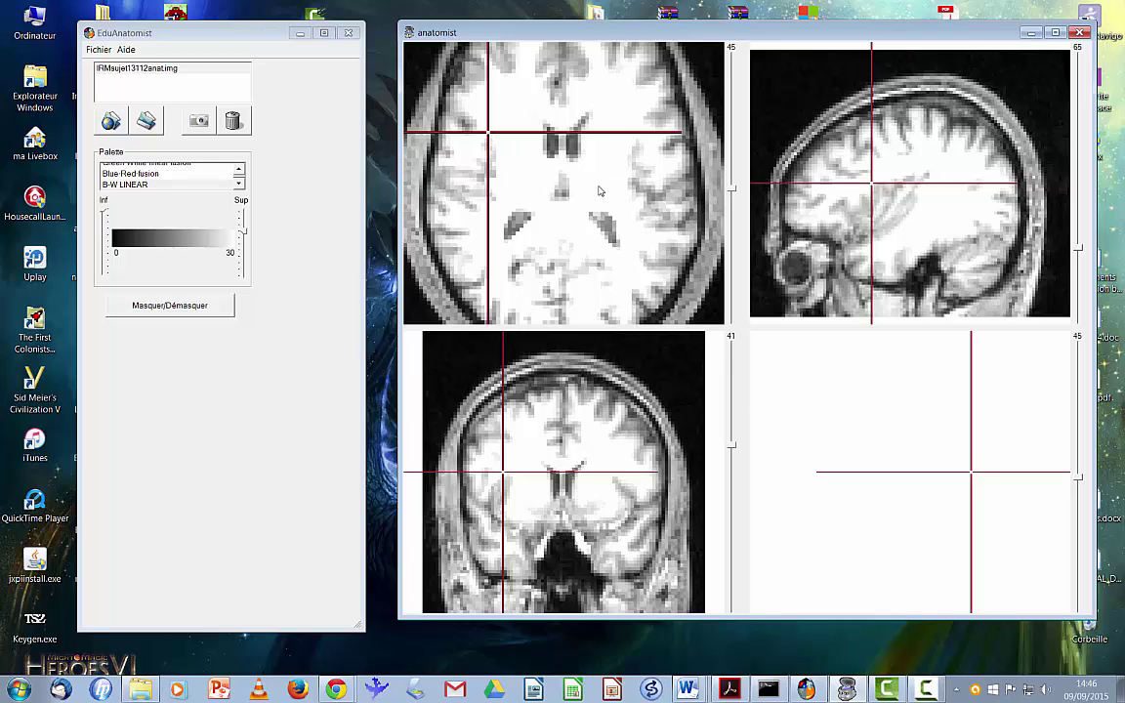
scroll(600, 190, down, 2)
scroll(601, 191, down, 1)
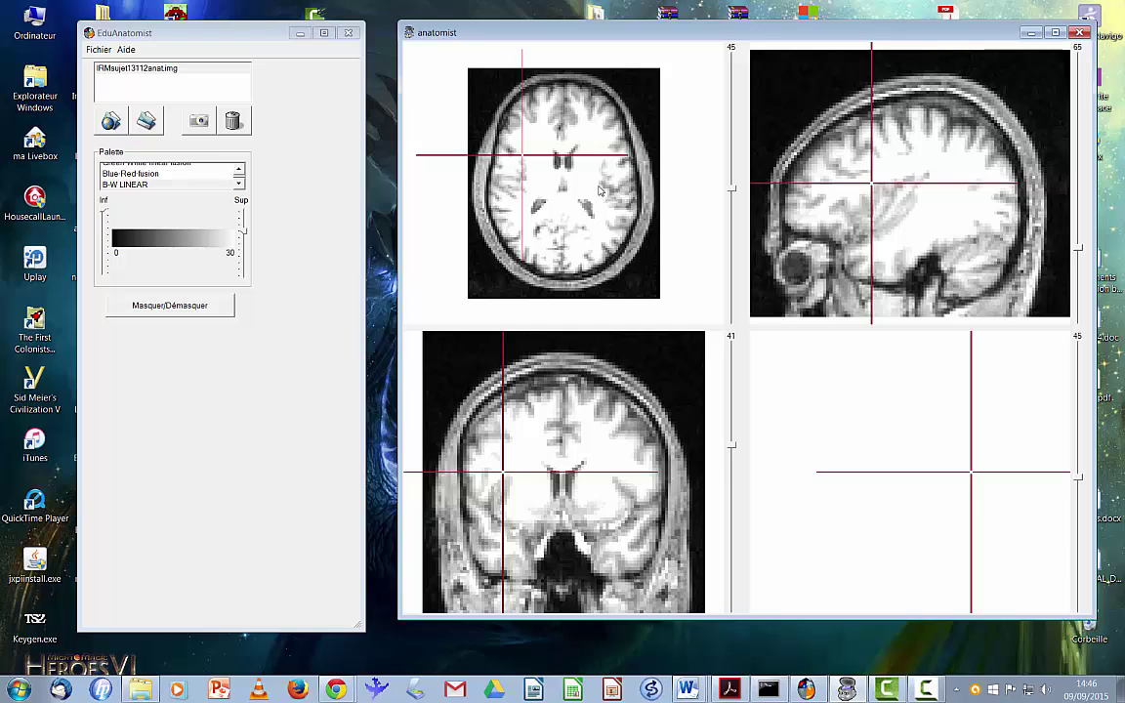
click(952, 152)
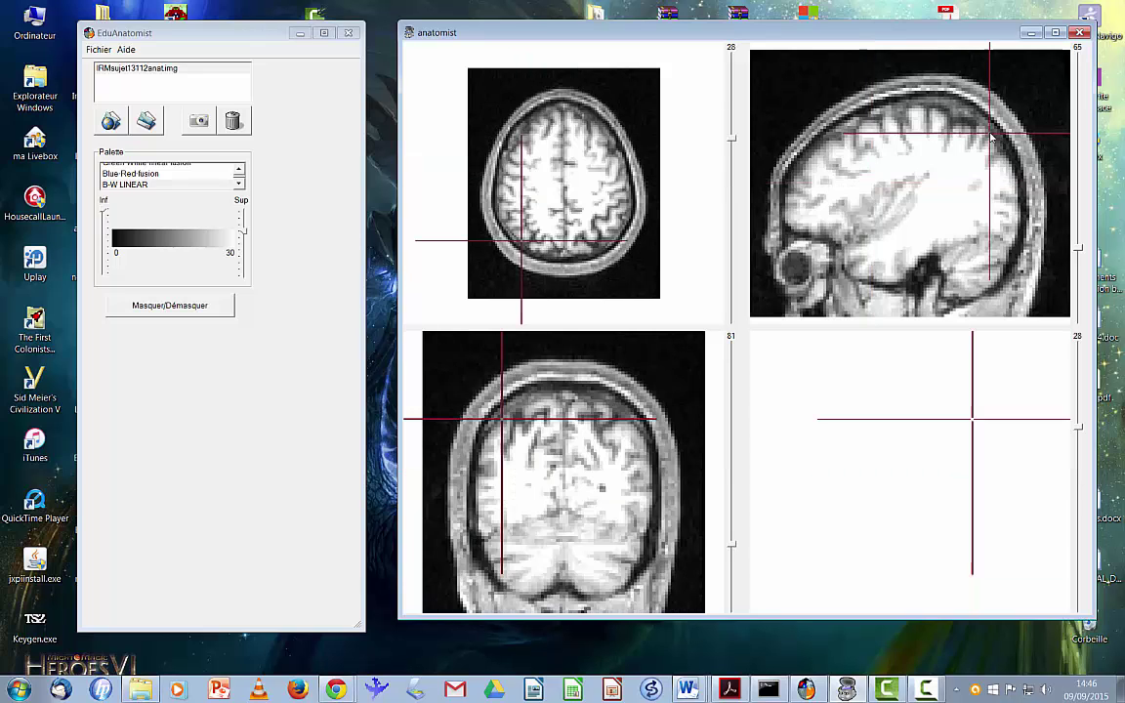
scroll(990, 138, down, 2)
scroll(990, 137, up, 1)
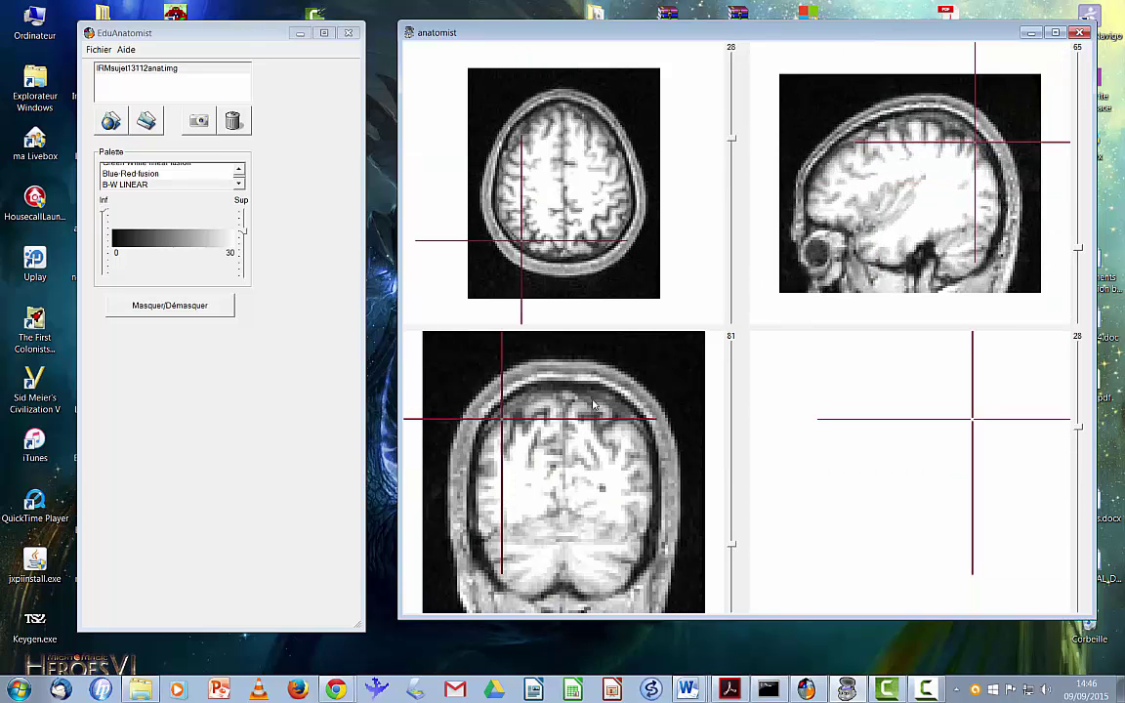
click(554, 443)
scroll(554, 442, down, 2)
scroll(554, 442, up, 2)
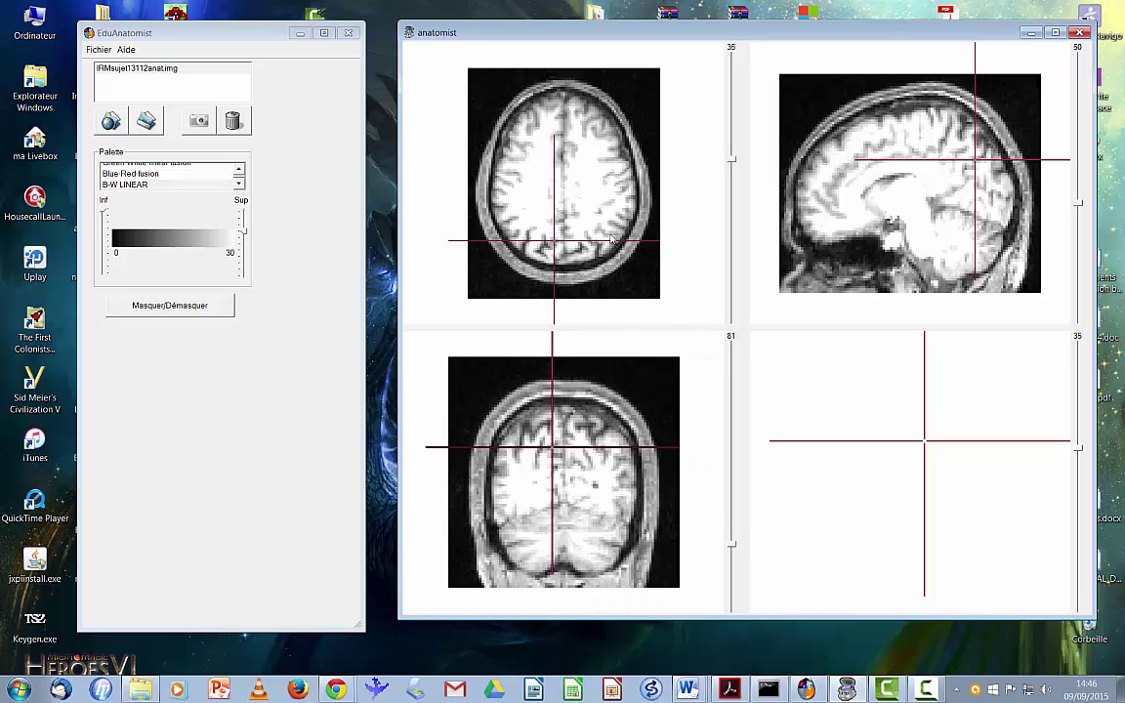
click(551, 213)
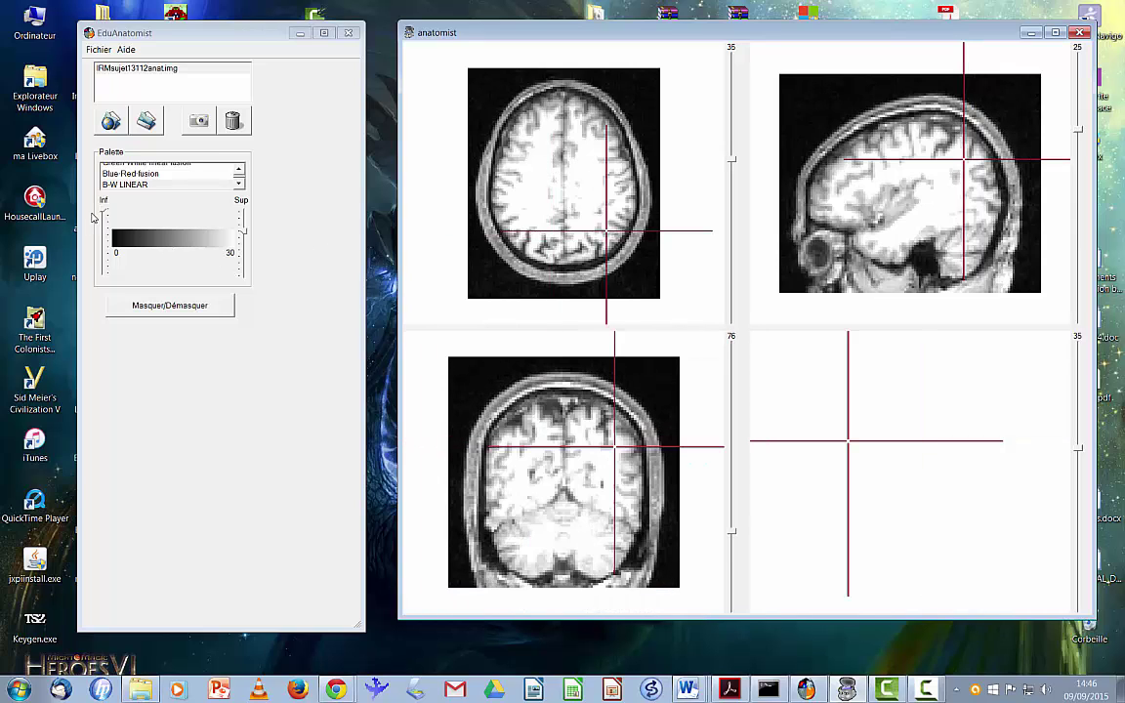
- Set the anatomical image's palette range to a lower limit of 10 and an upper limit of 40
click(105, 212)
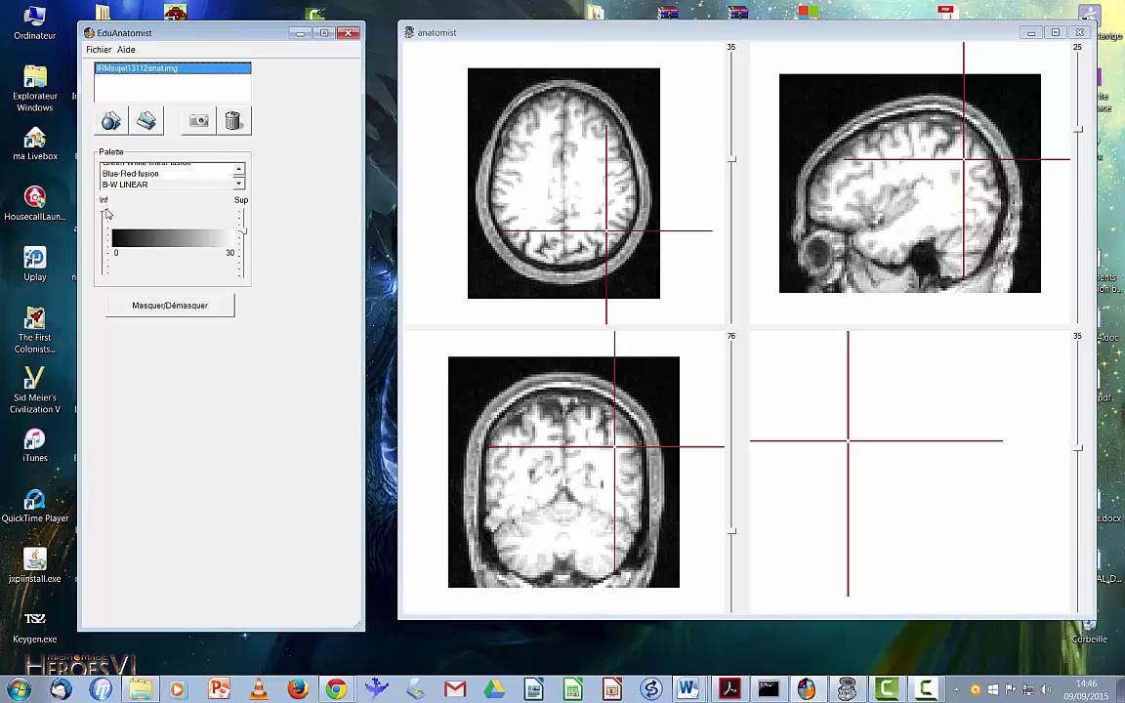
drag(104, 210, 106, 216)
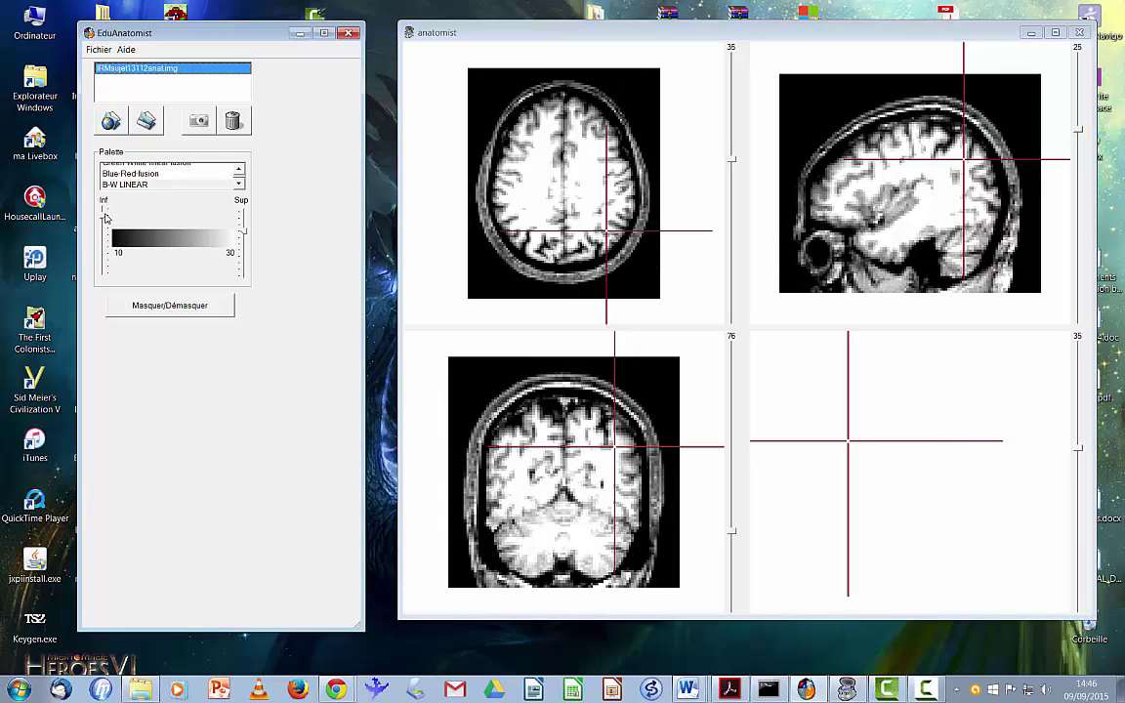
drag(240, 240, 246, 241)
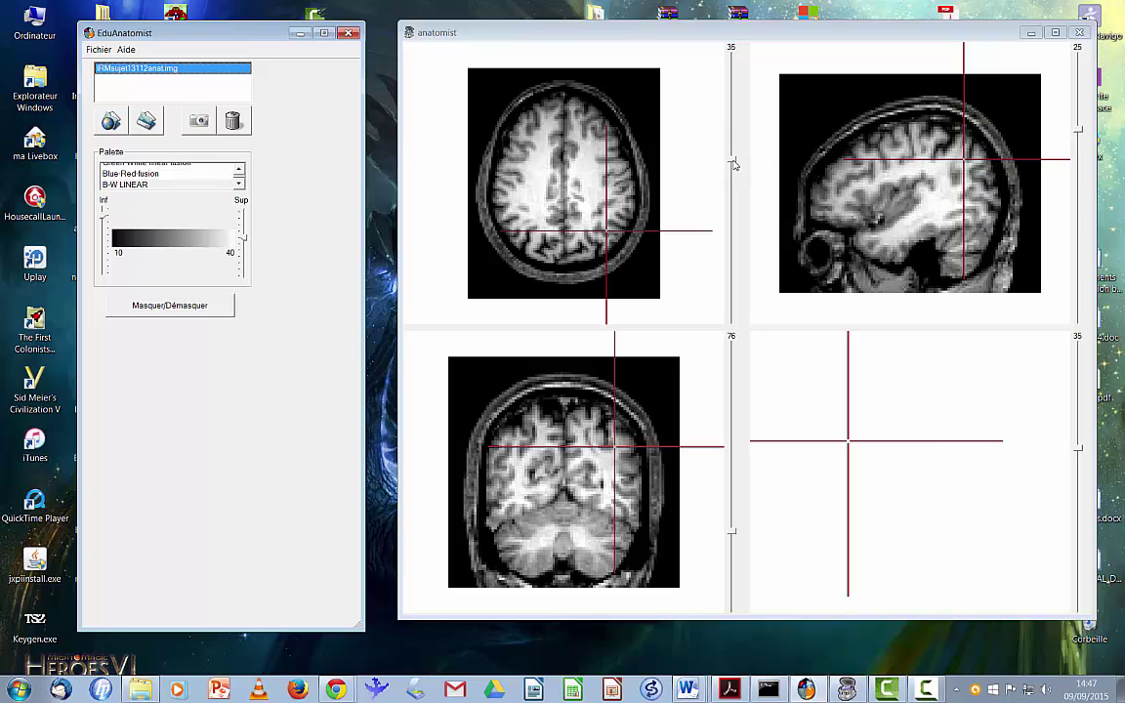
- Browse the brain slices in each view, including axial slices 45 and 68, sagittal slice 40 and coronal slice 20
drag(731, 160, 730, 193)
drag(1078, 128, 1016, 204)
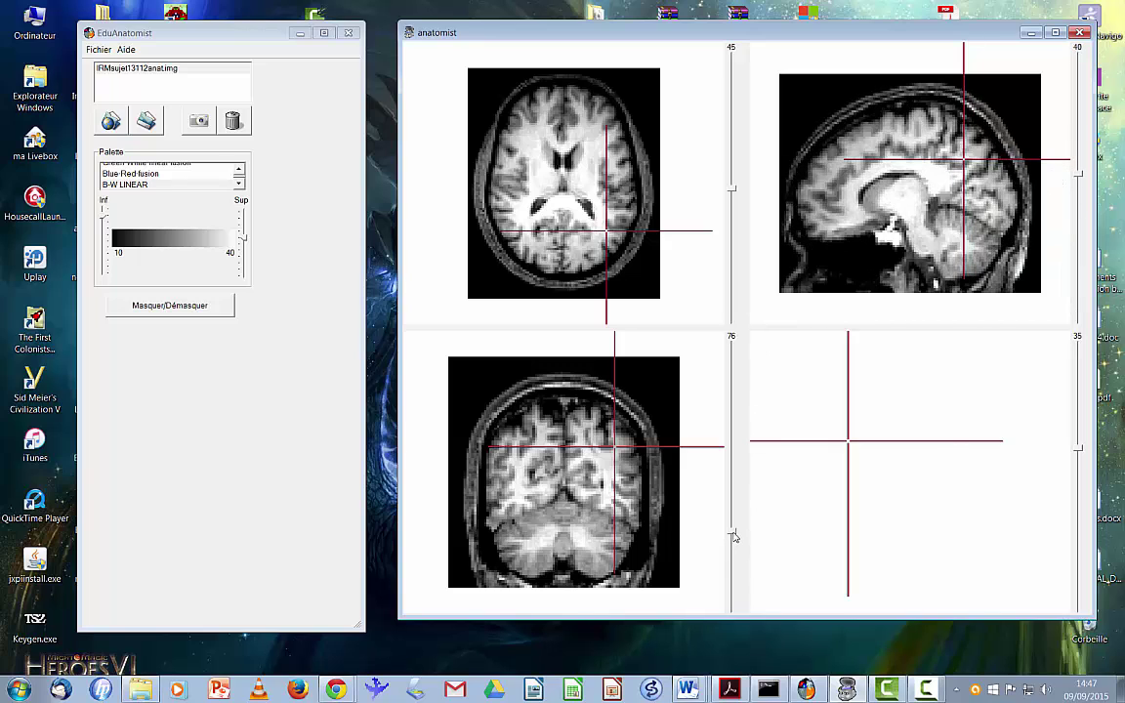
drag(734, 535, 734, 396)
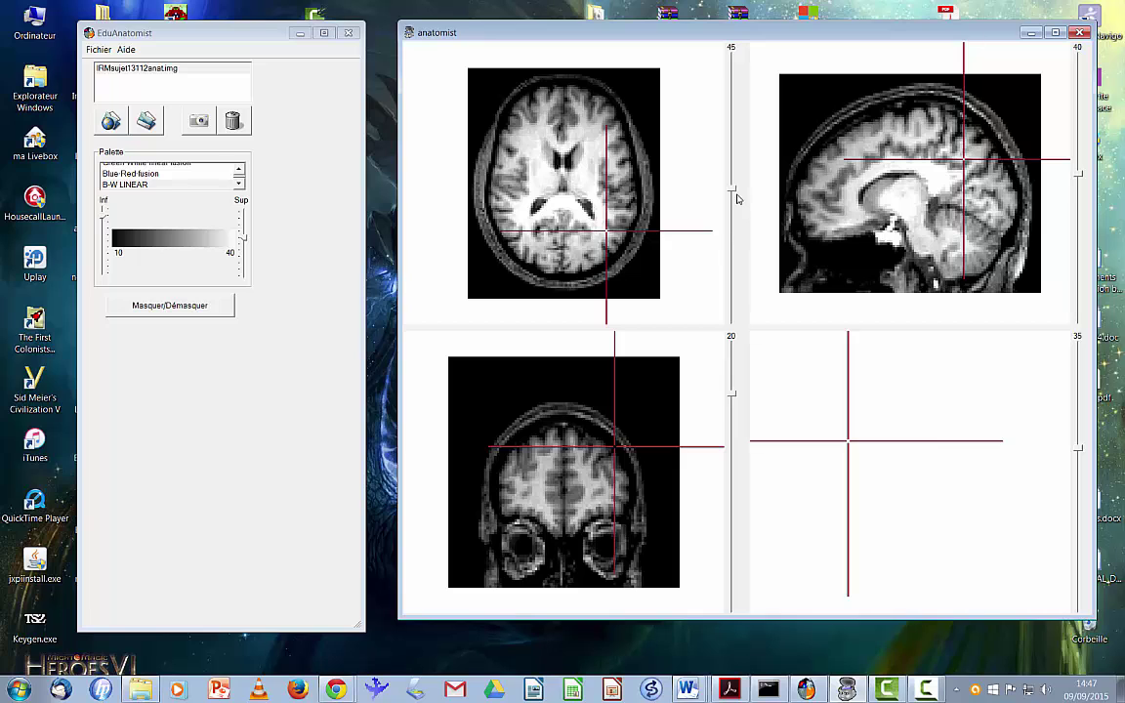
drag(735, 192, 734, 256)
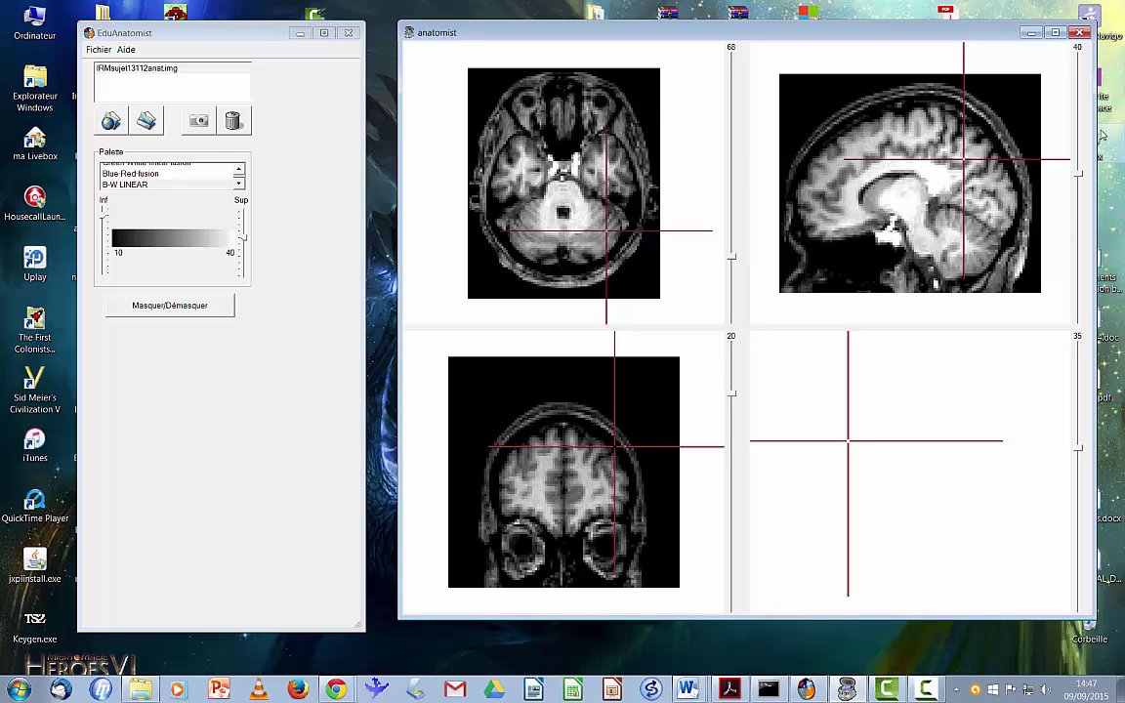
drag(1080, 177, 1079, 145)
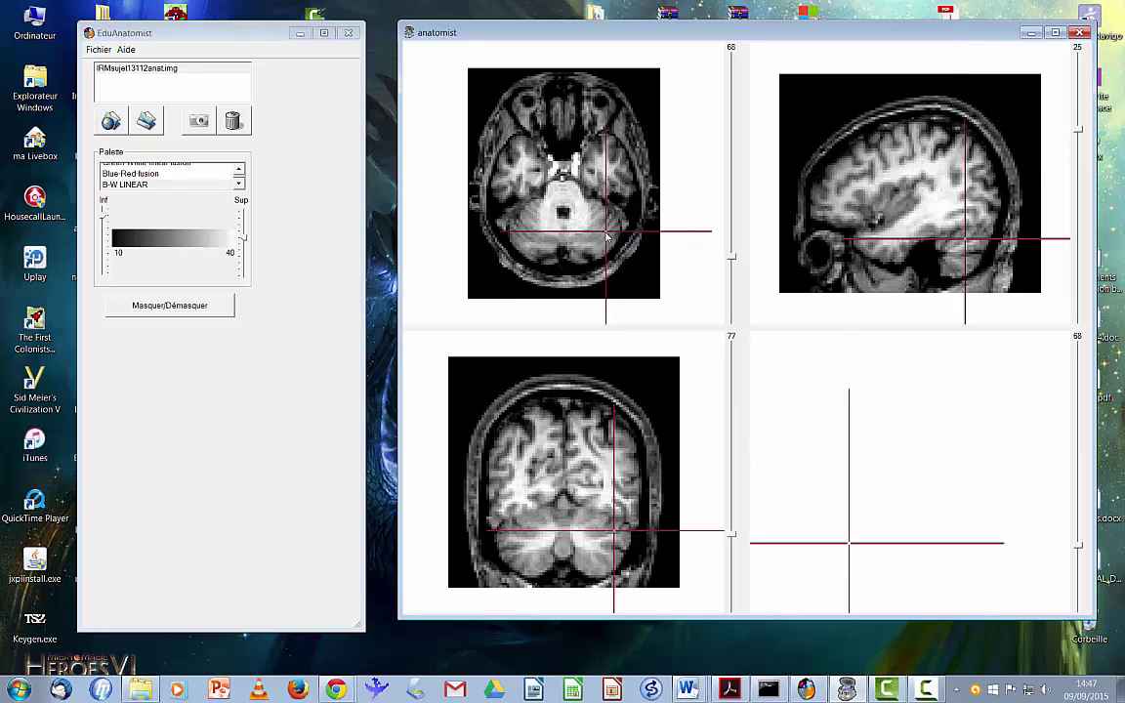
- Explore the brain by moving the crosshair in the axial, coronal and sagittal views and compare the linked slices
drag(607, 236, 530, 176)
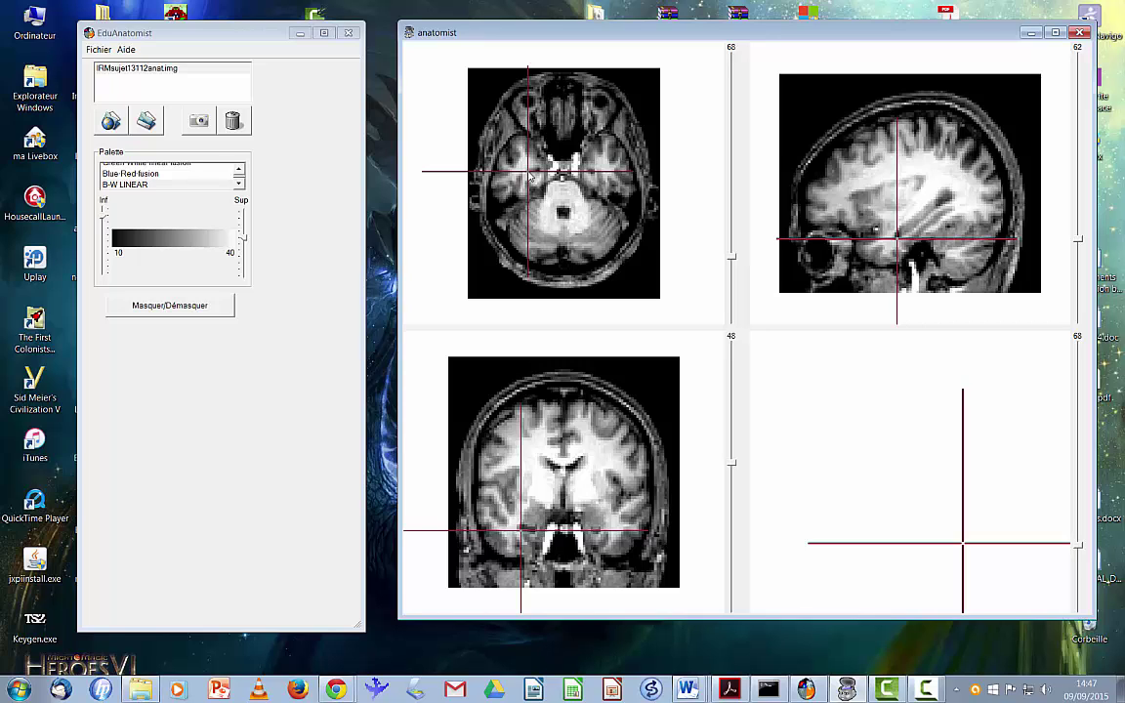
mouse_move(532, 176)
mouse_down()
mouse_move(514, 182)
mouse_move(523, 192)
mouse_move(528, 162)
mouse_move(530, 187)
mouse_up()
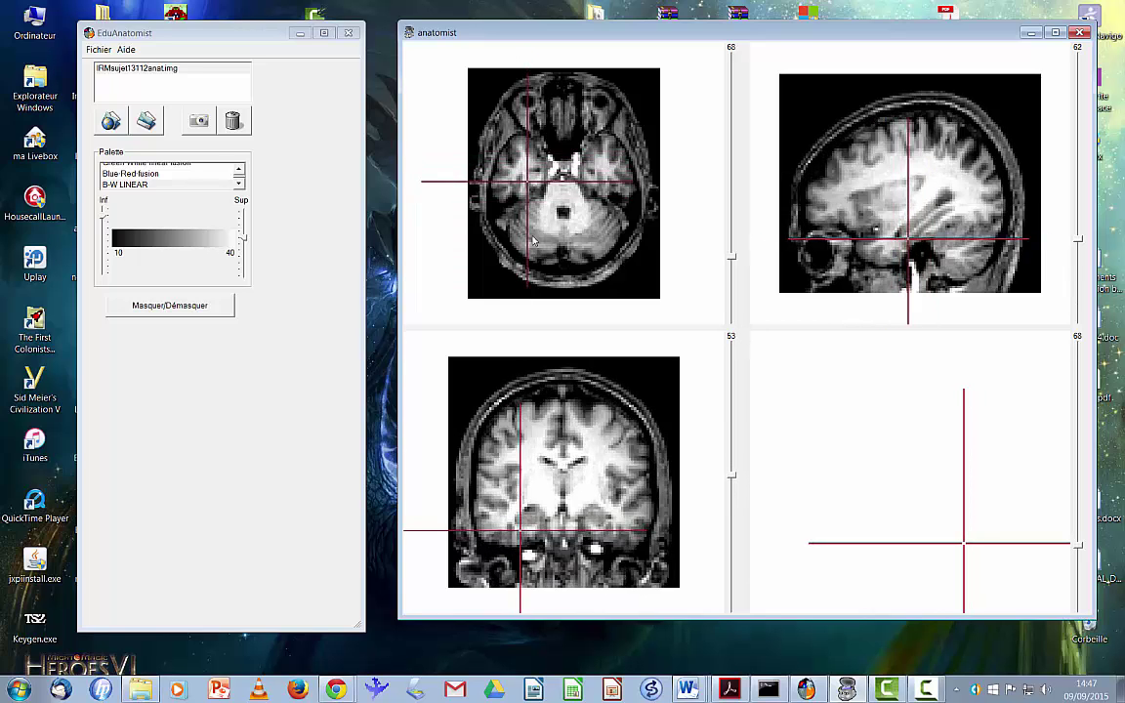
drag(520, 525, 531, 462)
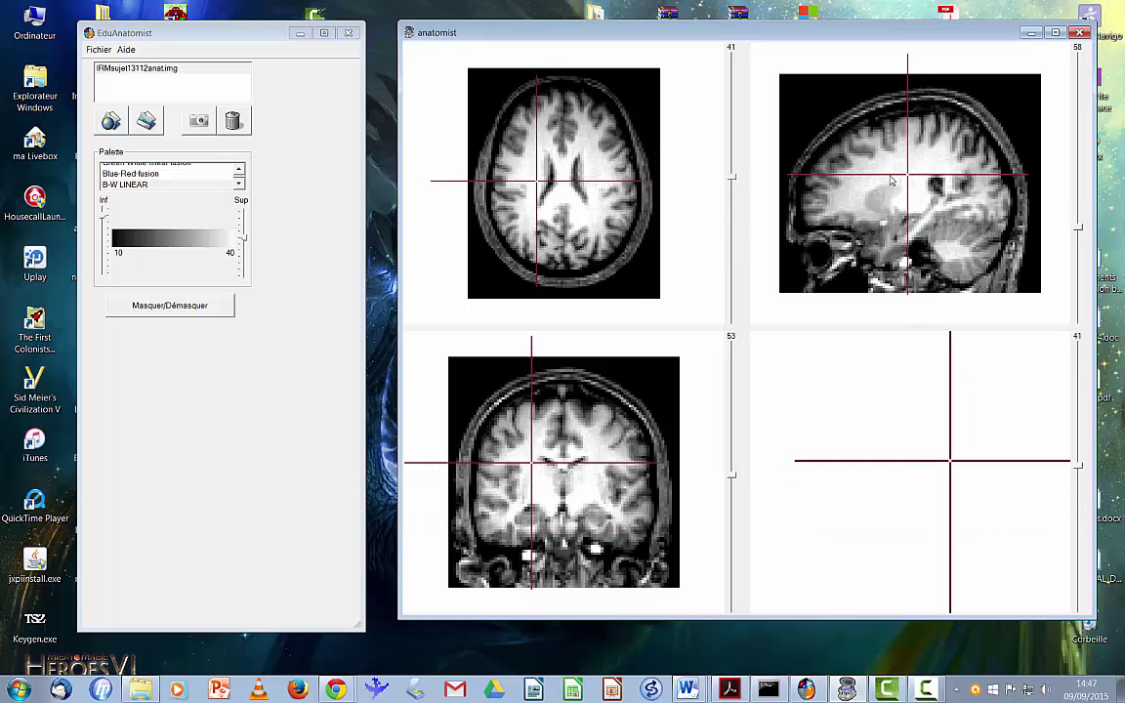
drag(907, 176, 944, 173)
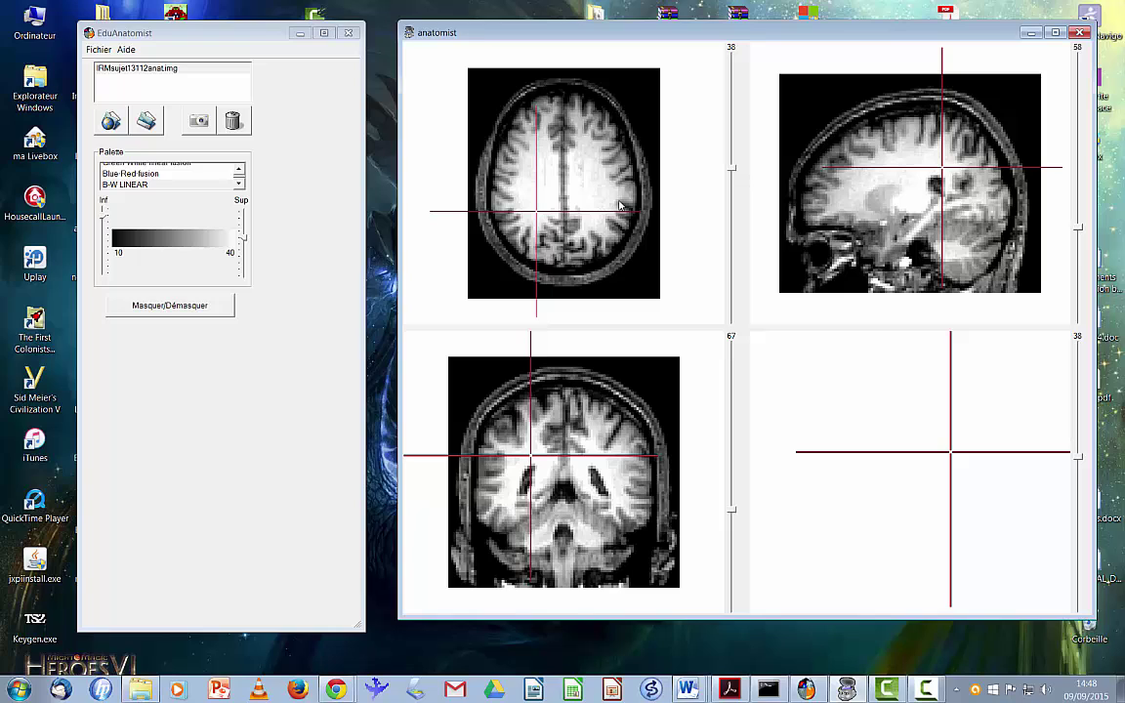
- Choose the B-W LINEAR palette for the anatomy and overlay the functional image IRMsujet13112fonctionMotriciteMainDroiteVersusGauche.img
click(137, 186)
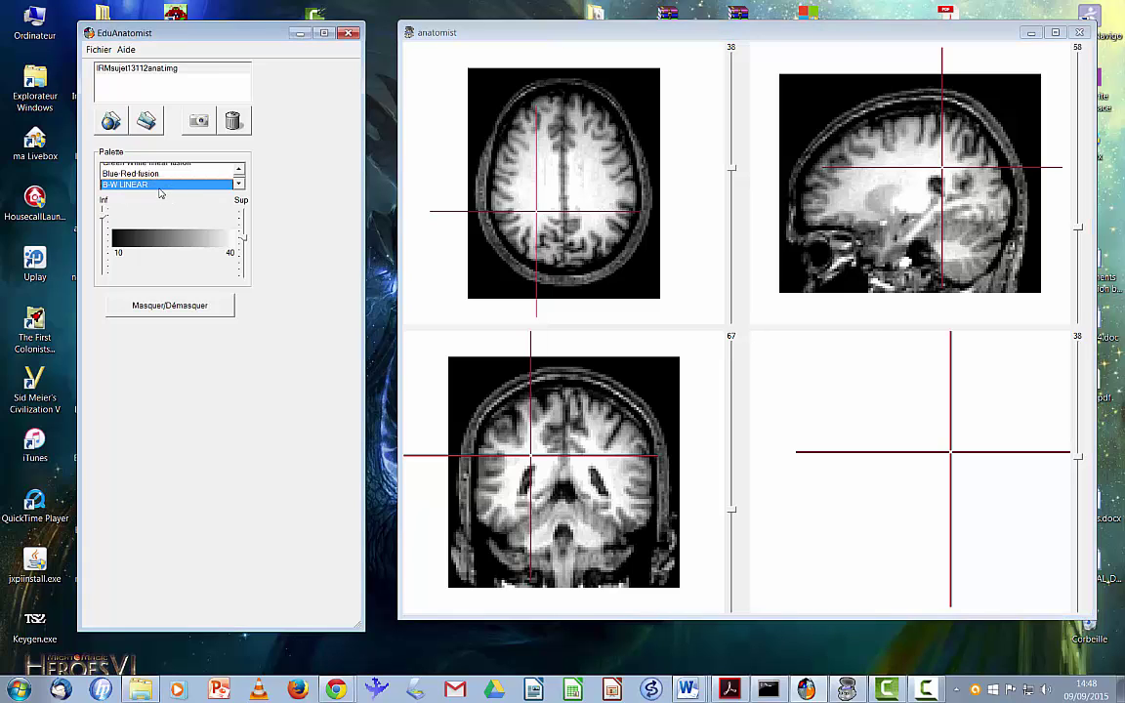
click(131, 113)
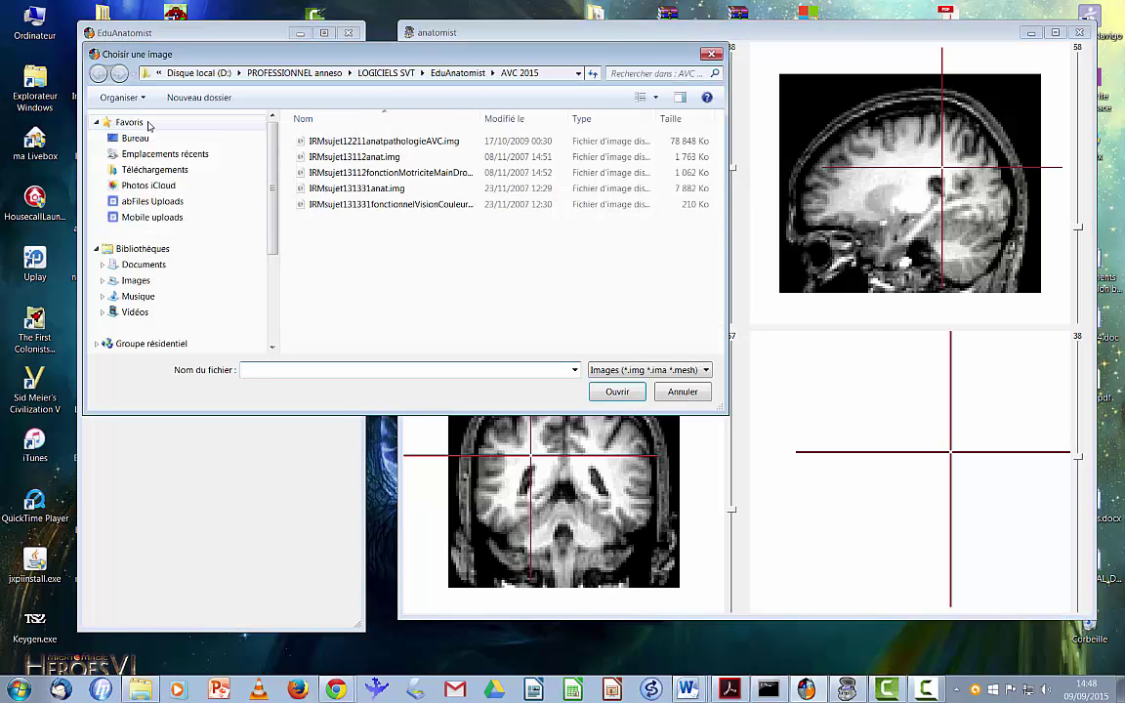
click(390, 172)
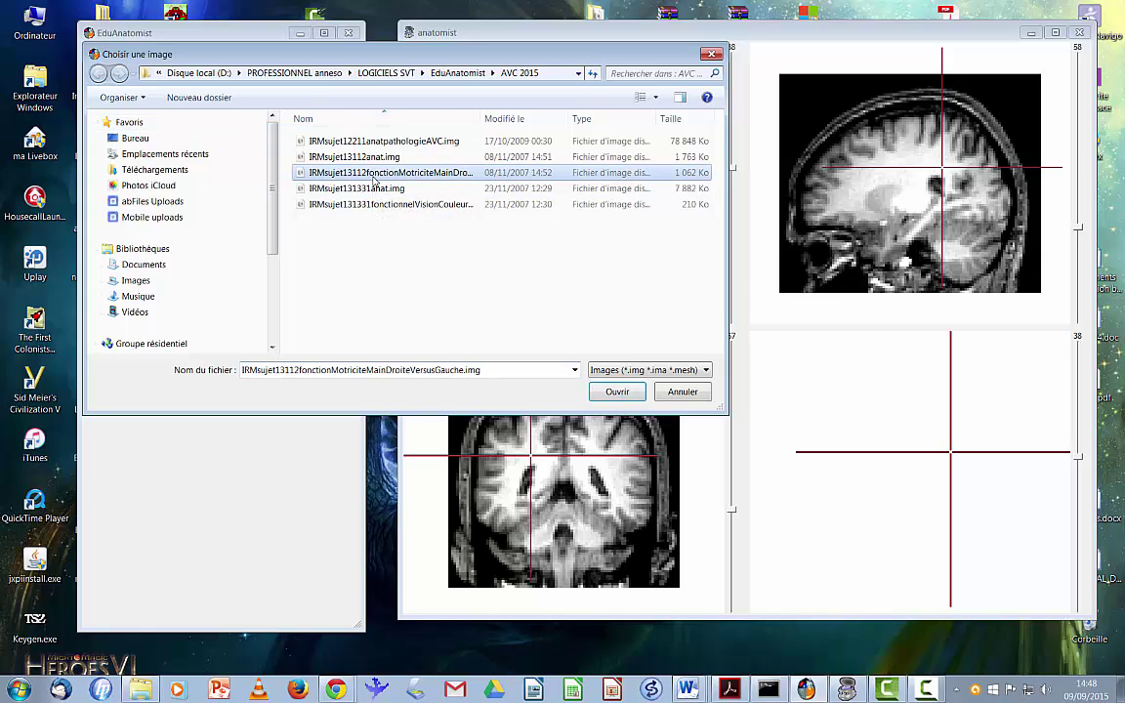
click(623, 396)
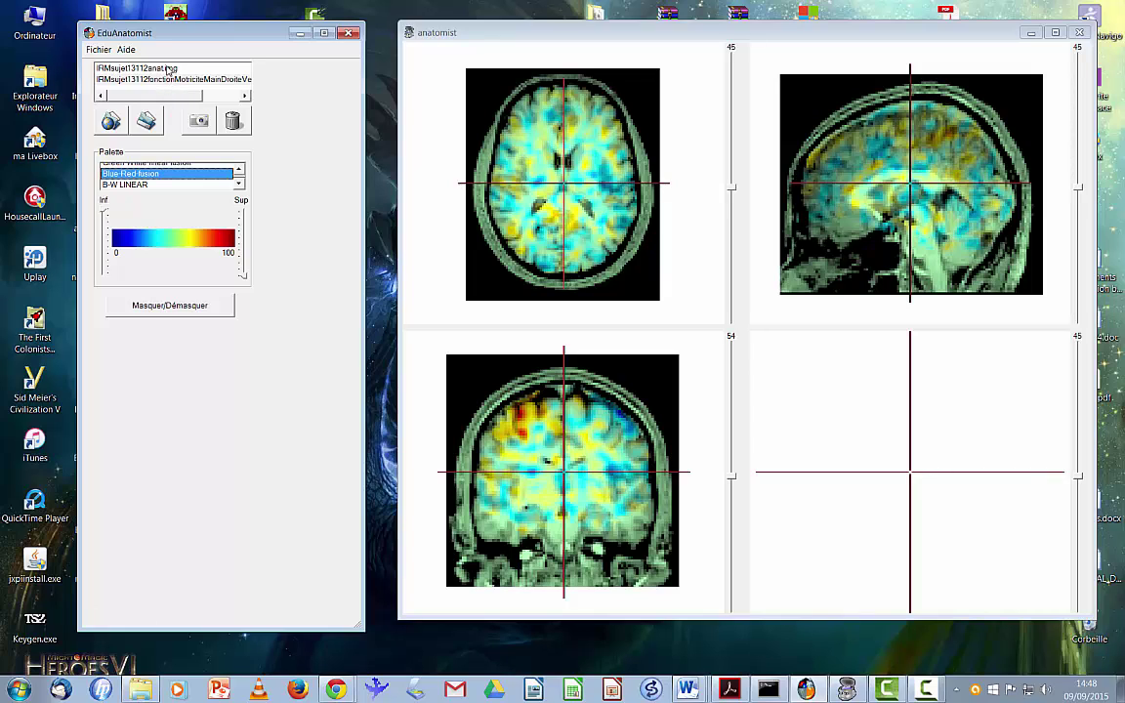
- Hide the anatomical image and give the functional image the Blue-Red-fusion palette with a lower limit of 79
click(170, 70)
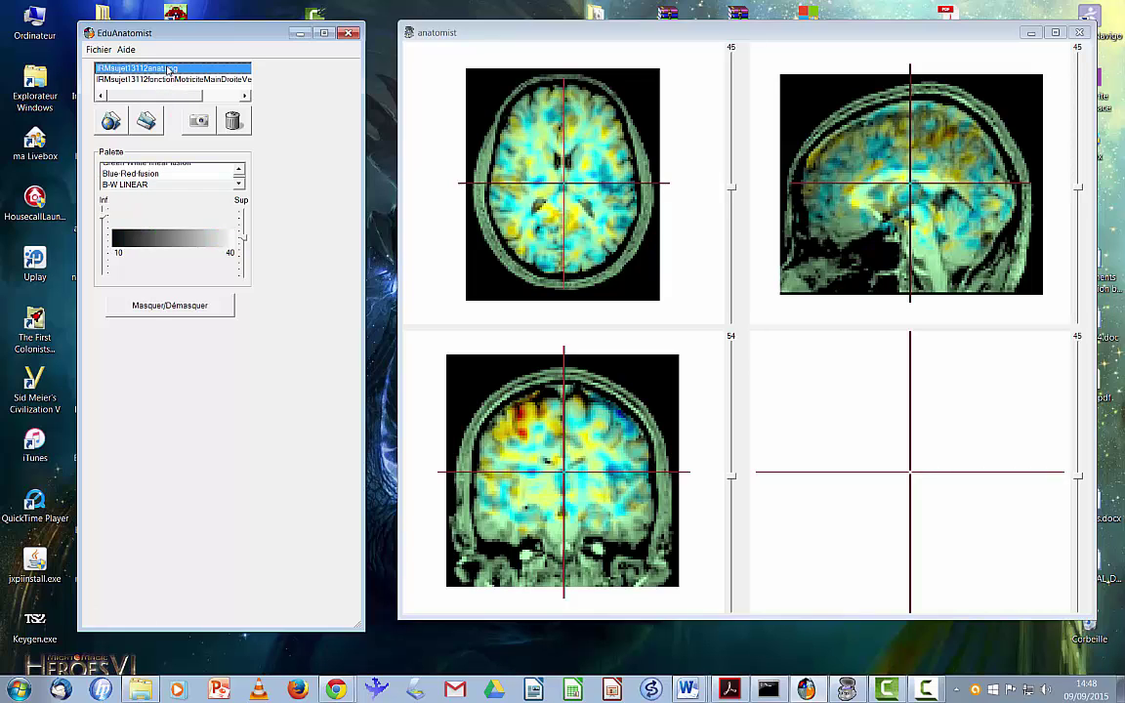
click(150, 307)
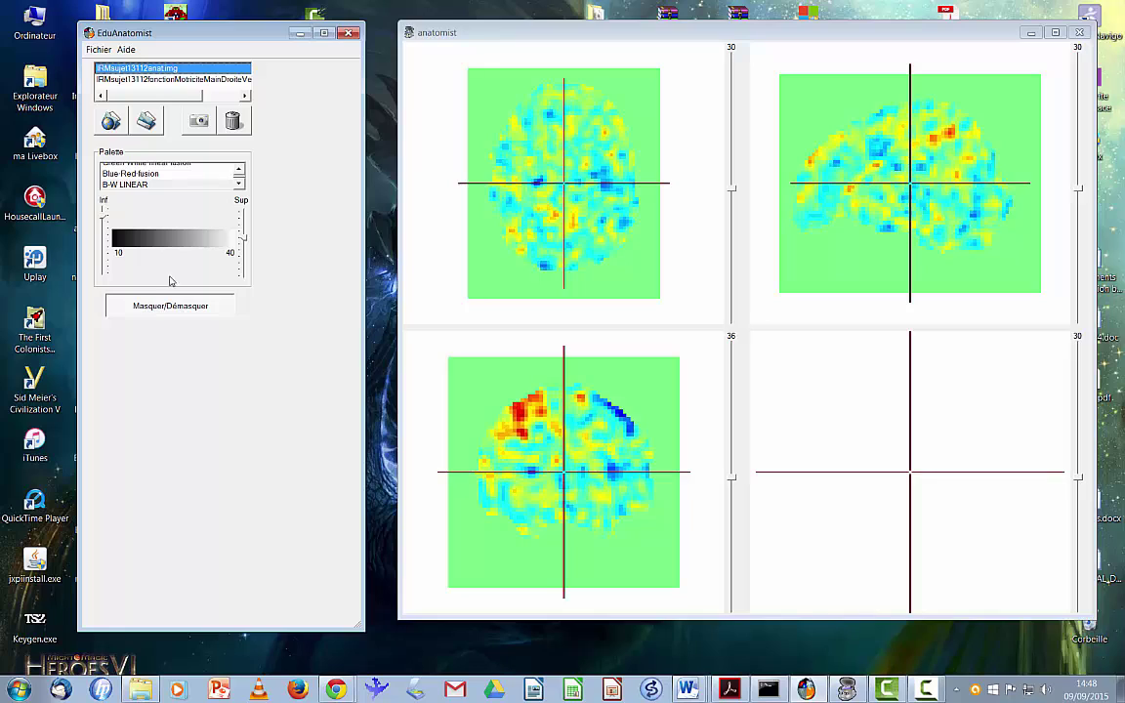
click(181, 80)
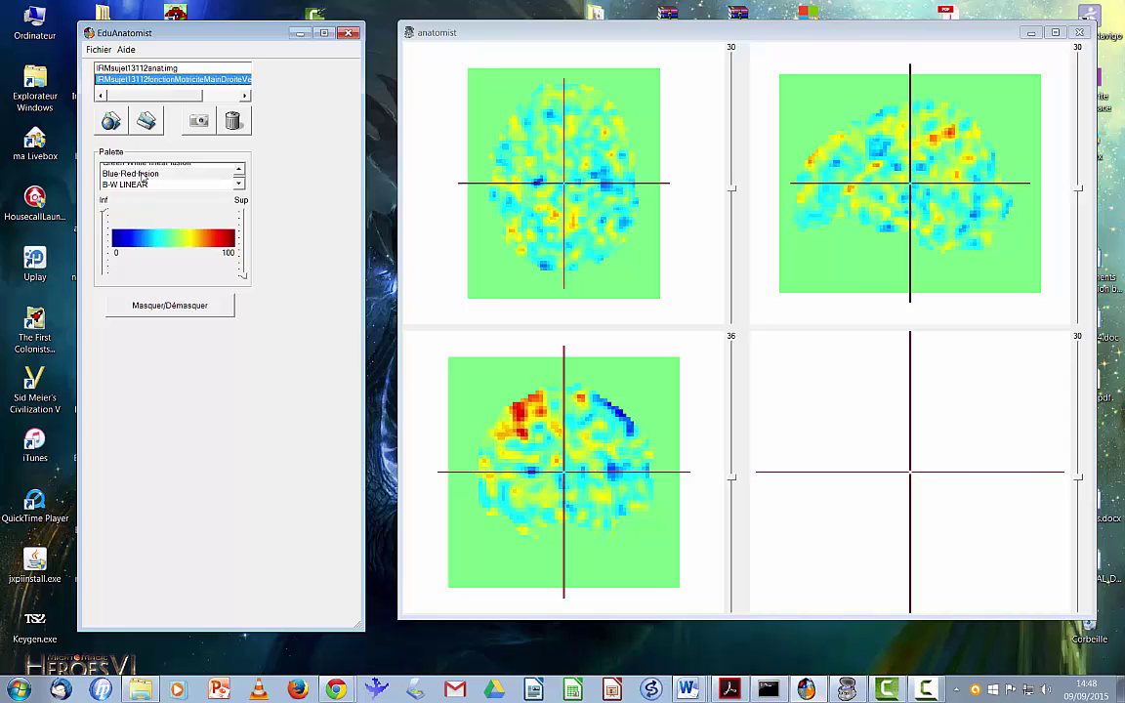
click(143, 174)
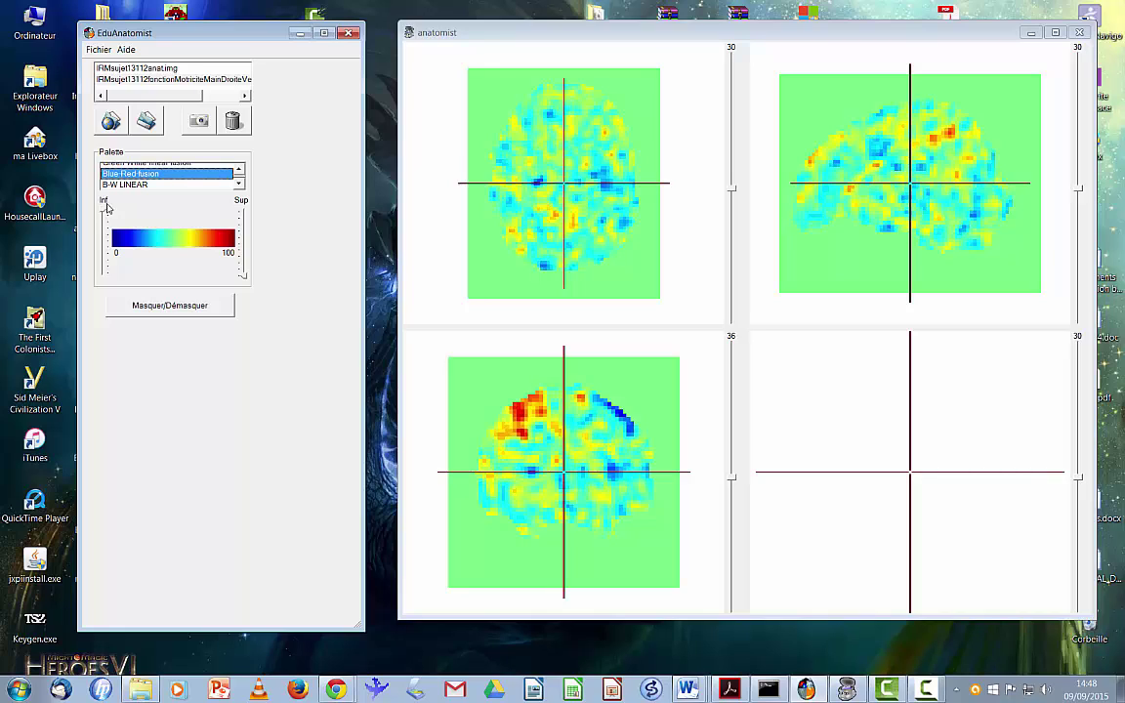
drag(104, 215, 104, 266)
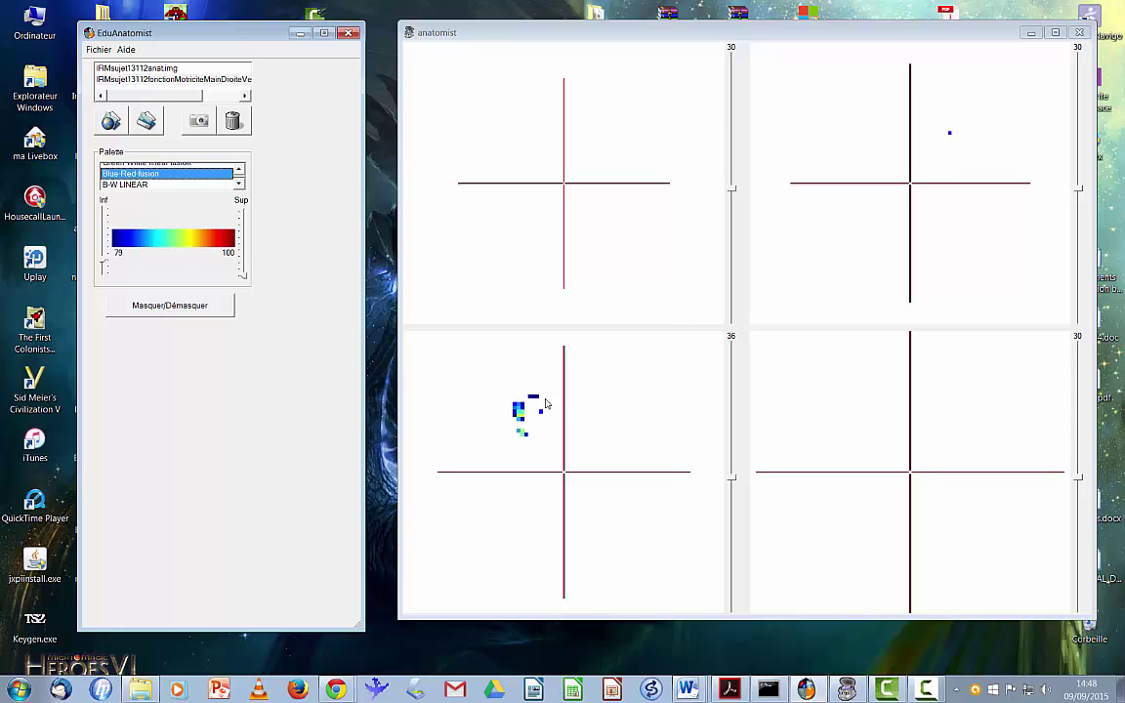
- Show the anatomical image again and place the crosshair on the coloured activation area in coronal slice 57
click(149, 69)
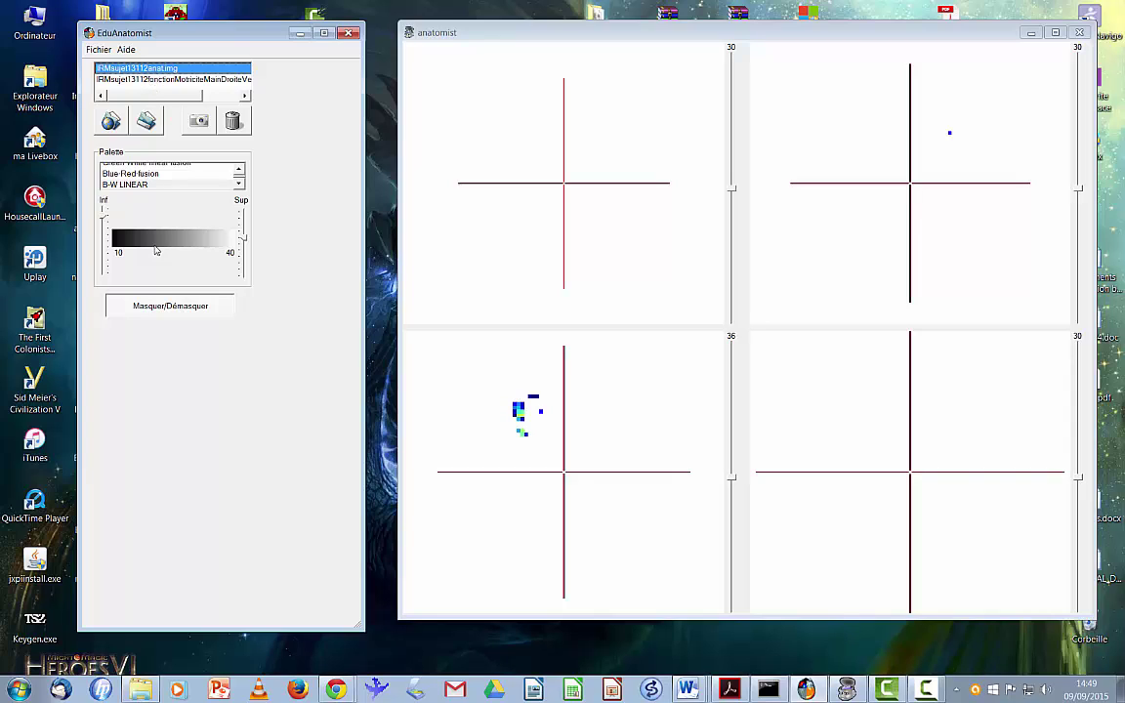
click(170, 306)
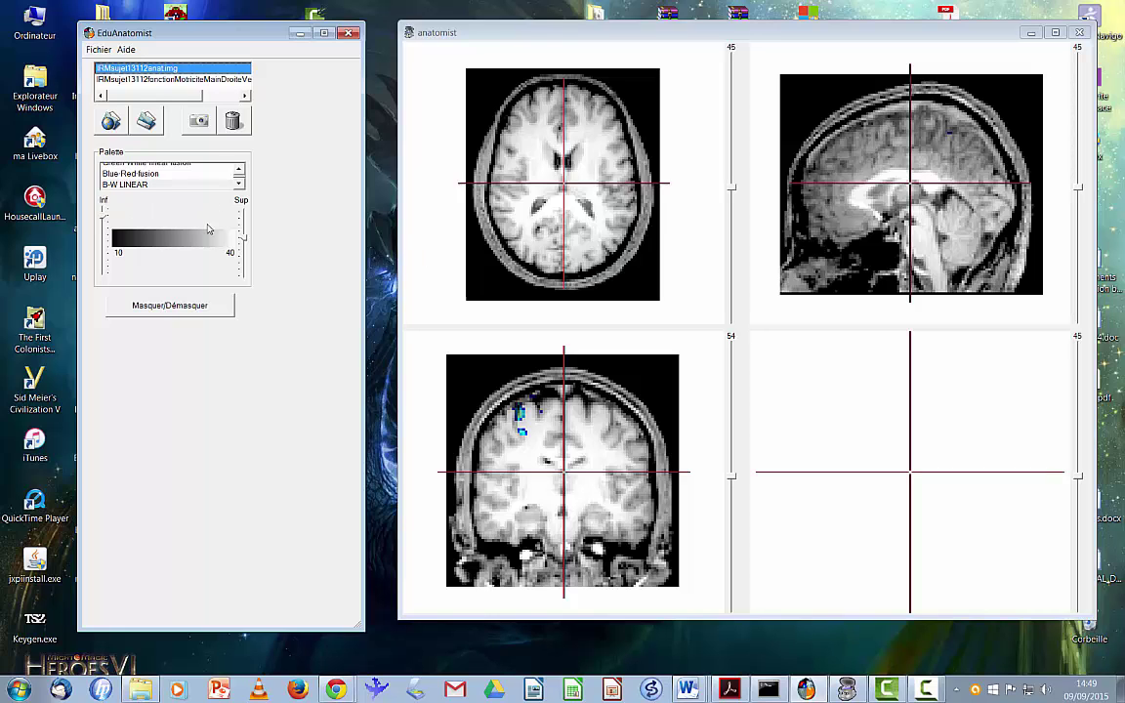
mouse_move(733, 476)
mouse_down()
mouse_move(732, 431)
mouse_move(734, 489)
mouse_up()
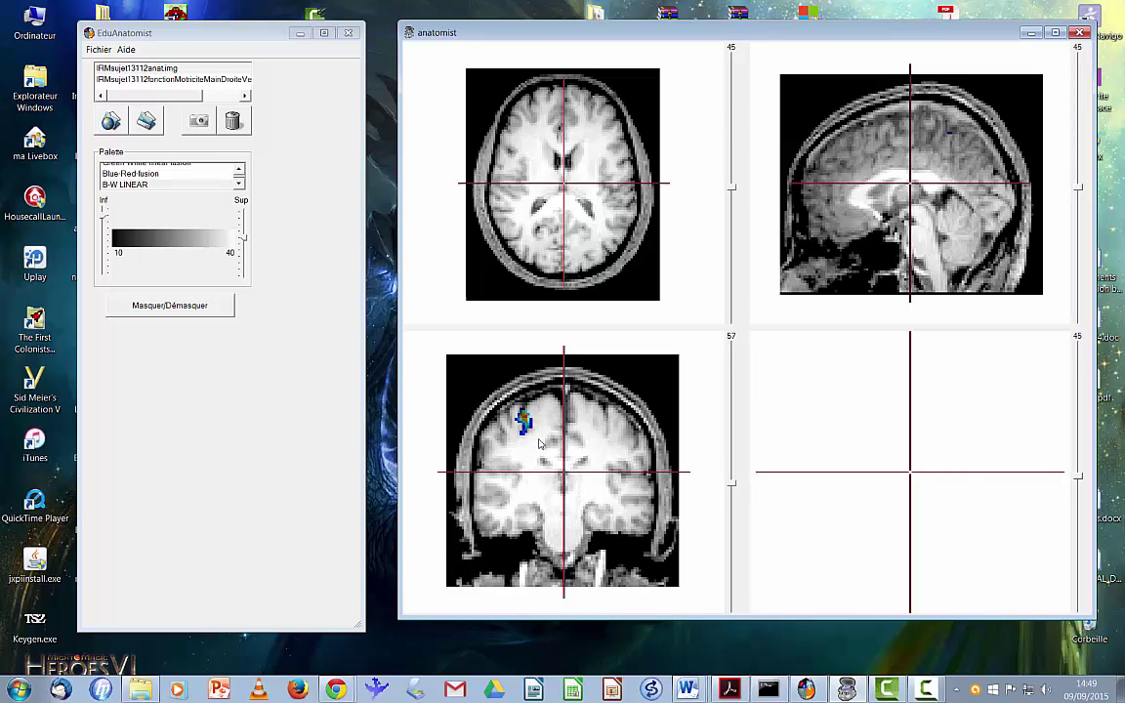
click(542, 408)
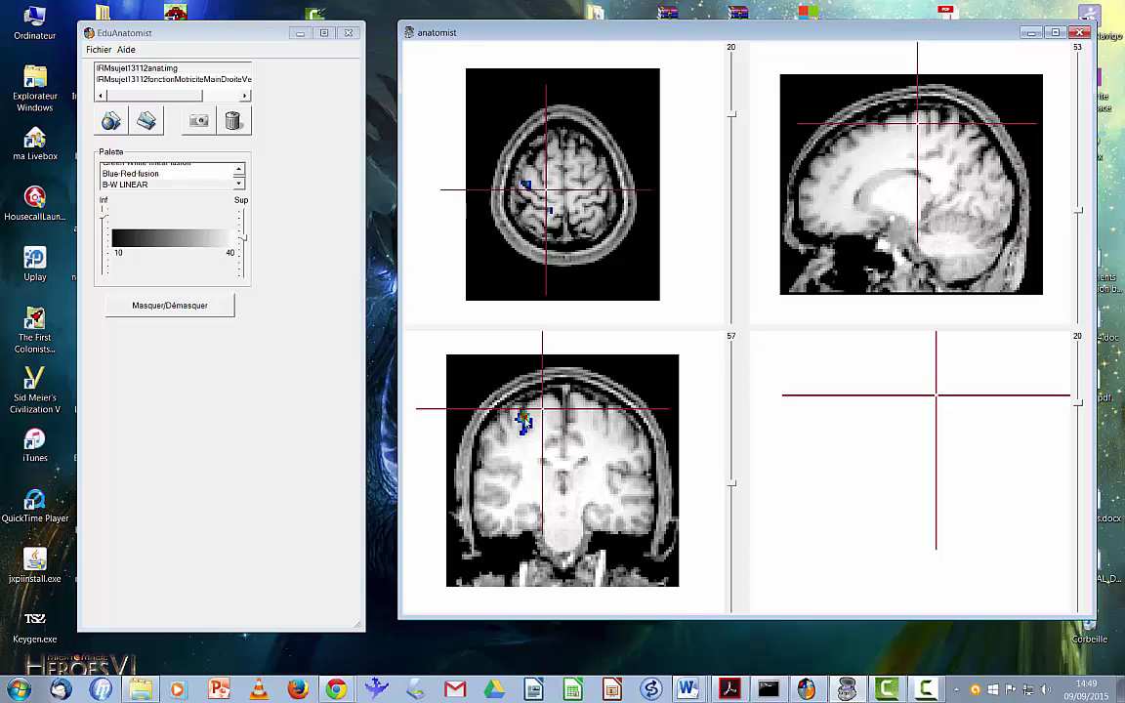
click(524, 418)
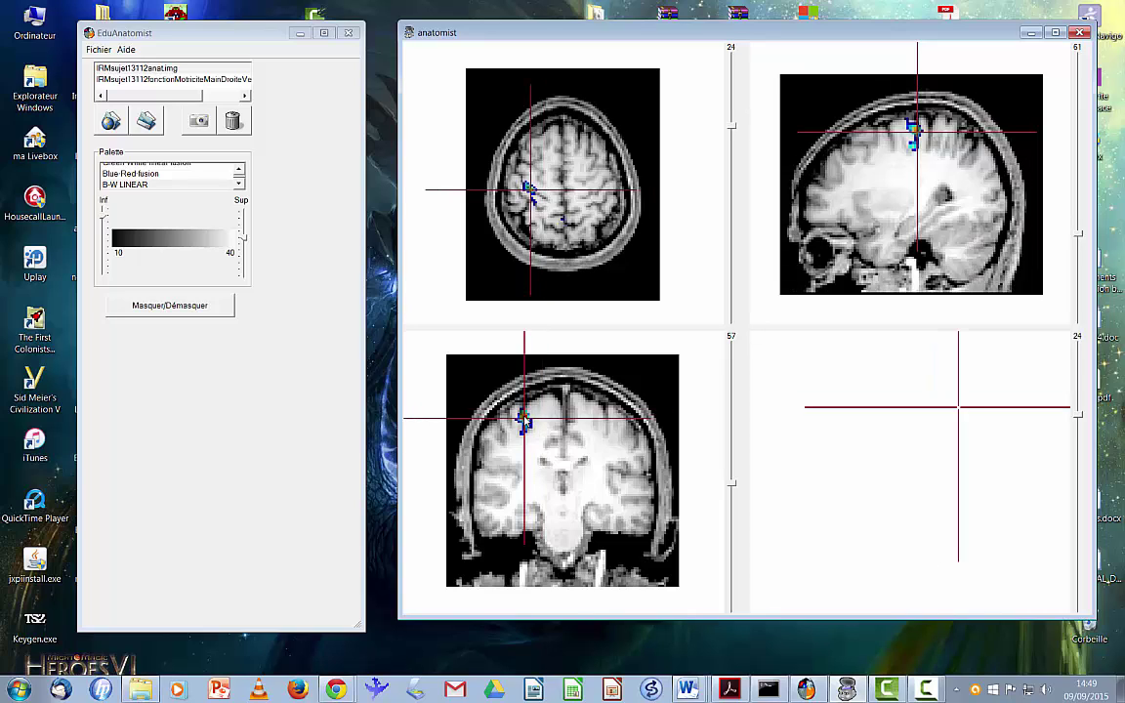